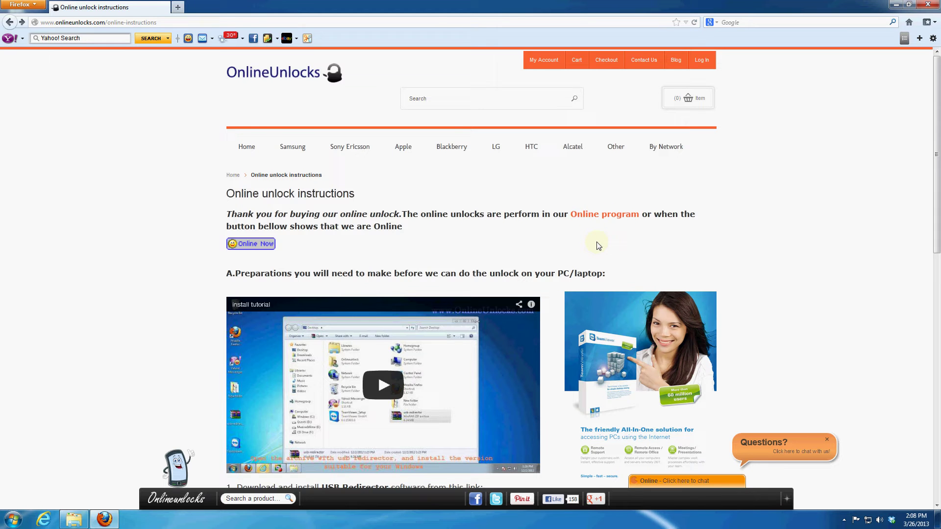
Scroll the OnlineUnlocks instructions page down to the USB Redirector and TeamViewer download links
scroll(598, 245, "down", 6)
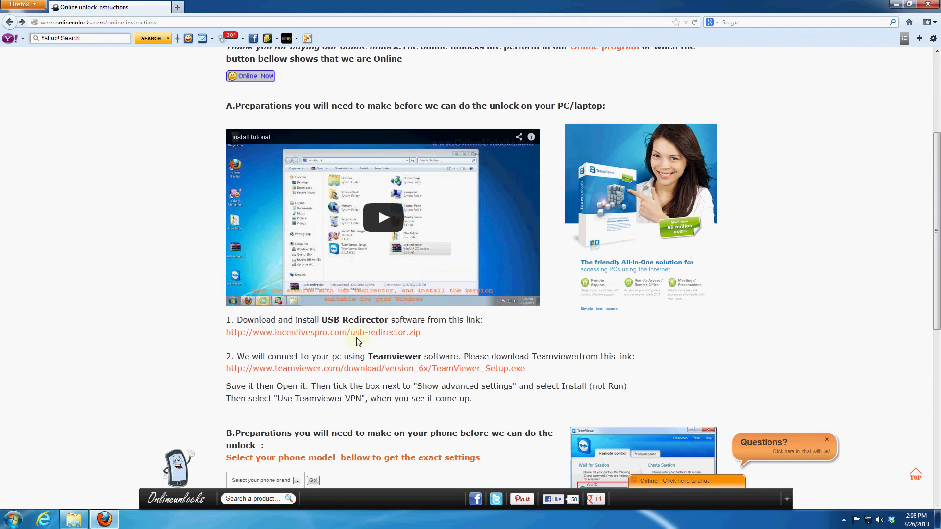
Download usb-redirector.zip and save it to the desktop
left_click(358, 338)
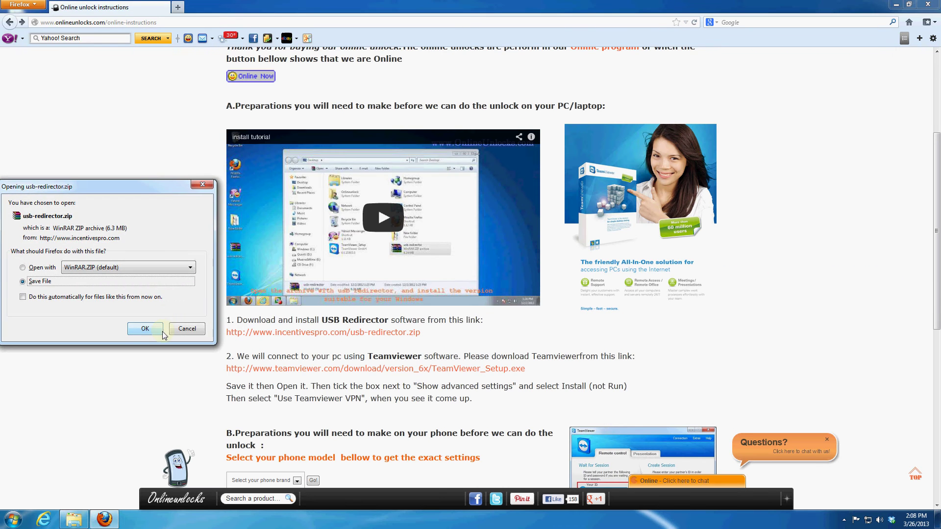
left_click(145, 327)
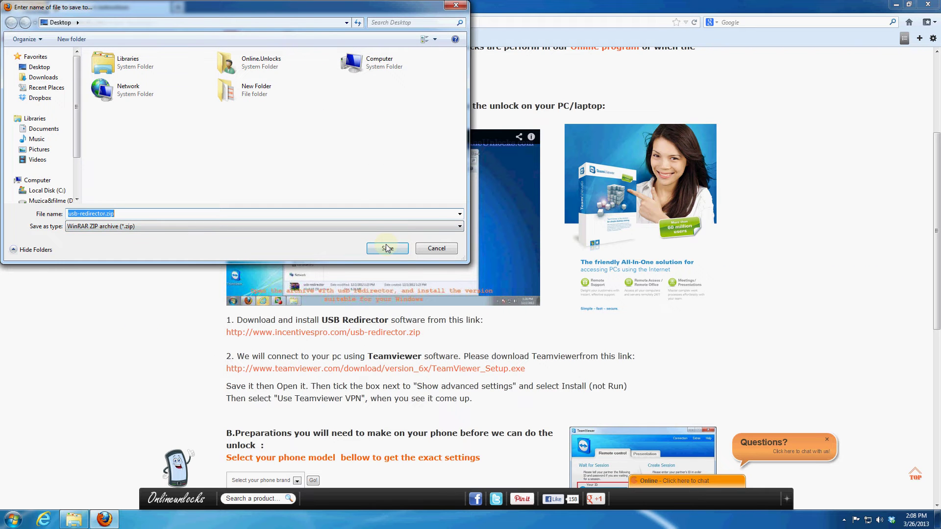
left_click(388, 249)
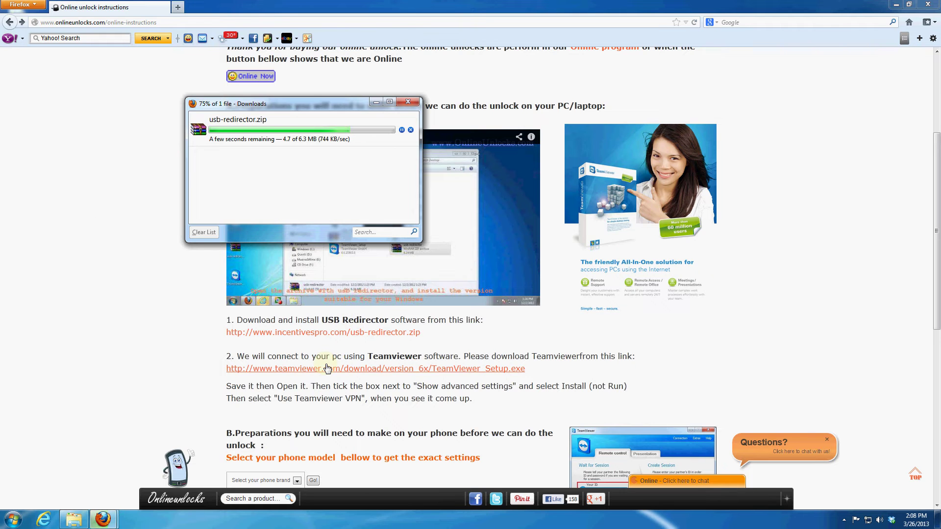
Download TeamViewer_Setup.exe and save it to the desktop
left_click(326, 367)
left_click(145, 265)
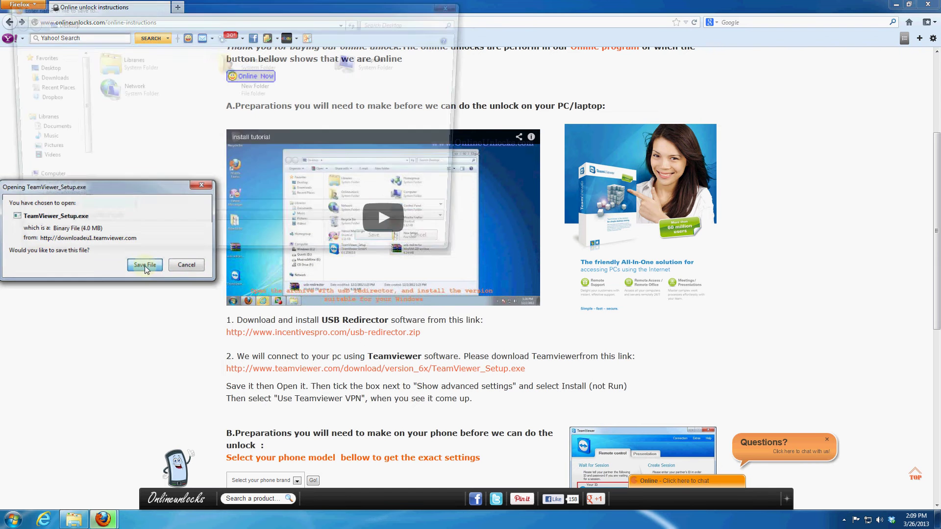
left_click(388, 249)
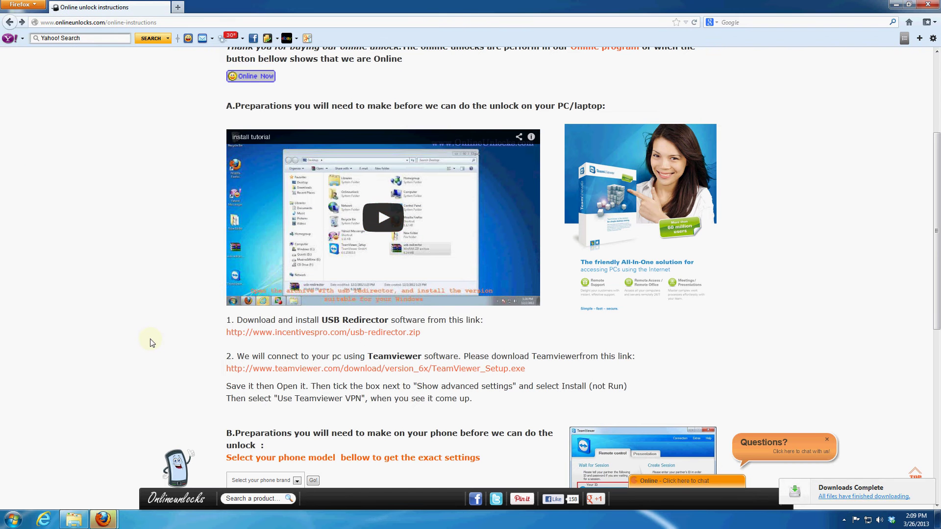
scroll(149, 313, "down", 4)
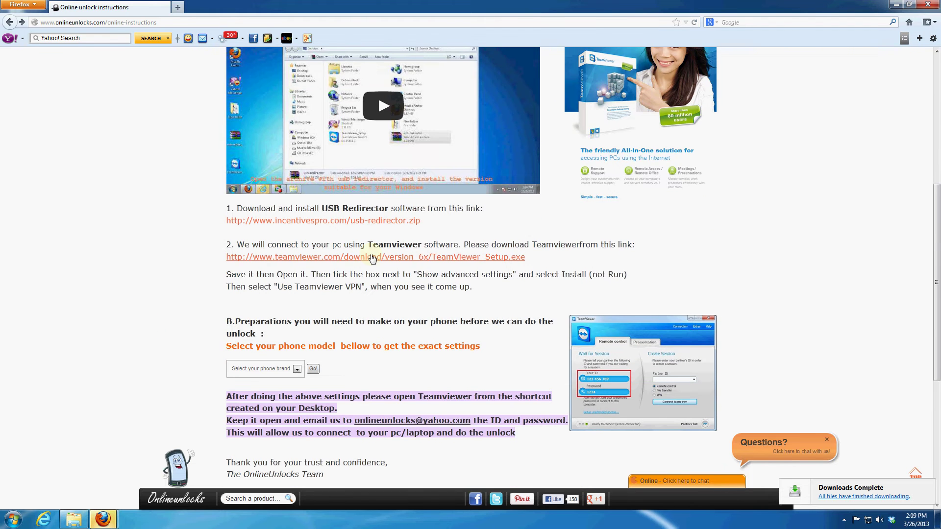
scroll(370, 256, "up", 4)
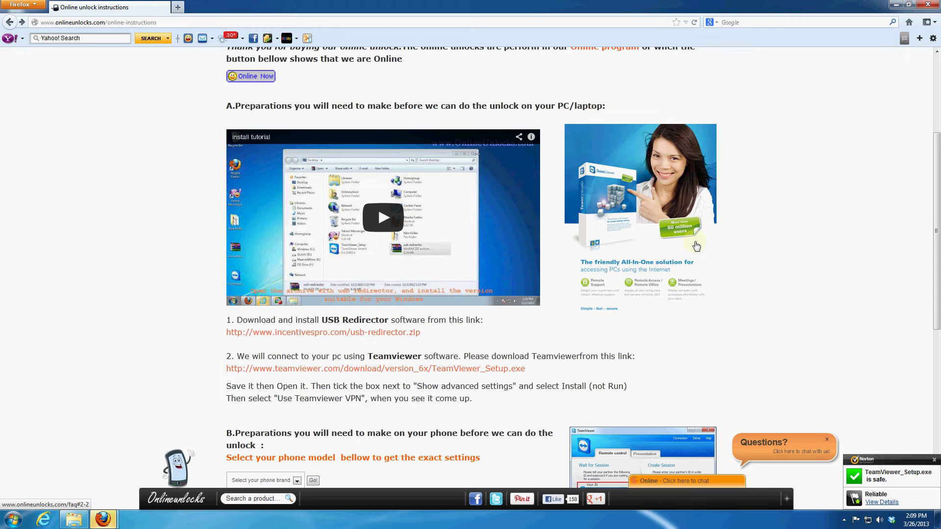
scroll(601, 268, "down", 12)
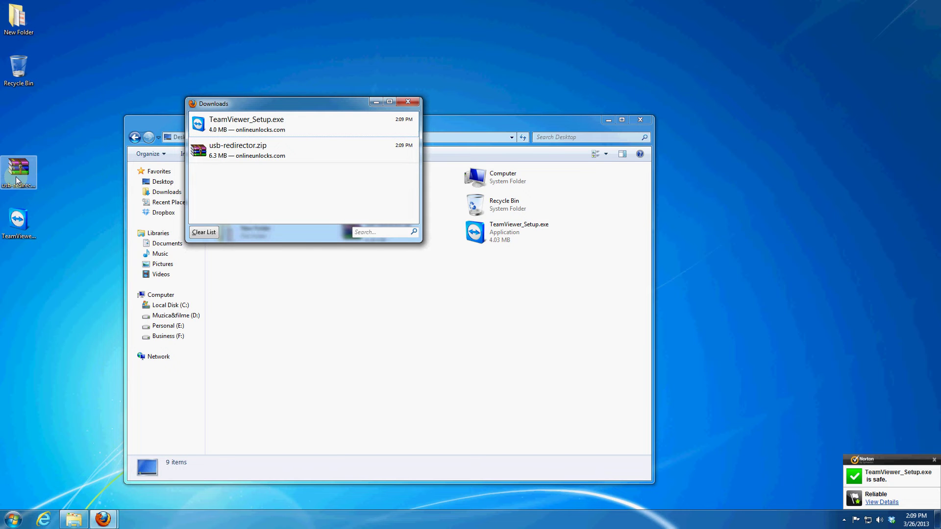
Open usb-redirector.zip in Windows Explorer, try the 32-bit installer, and dismiss its platform error
right_click(15, 180)
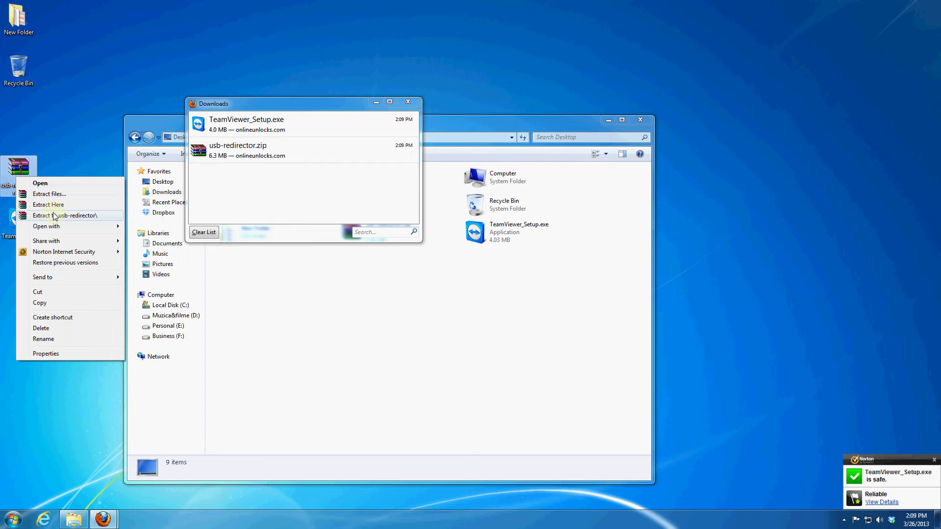
mouse_move(46, 226)
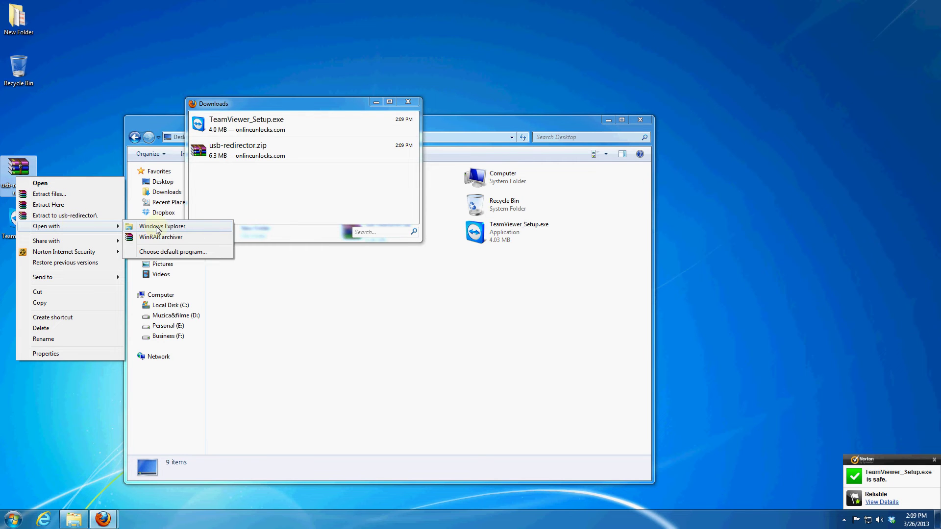
left_click(158, 227)
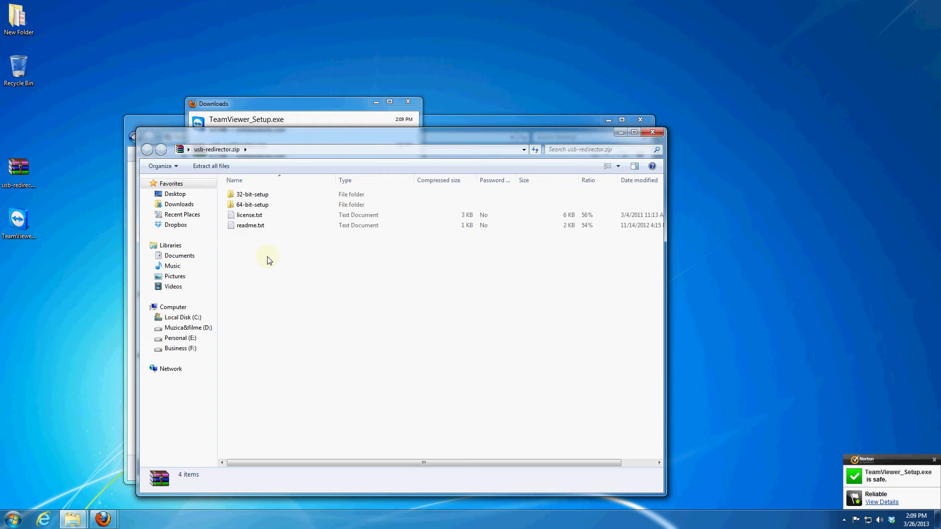
double_click(250, 195)
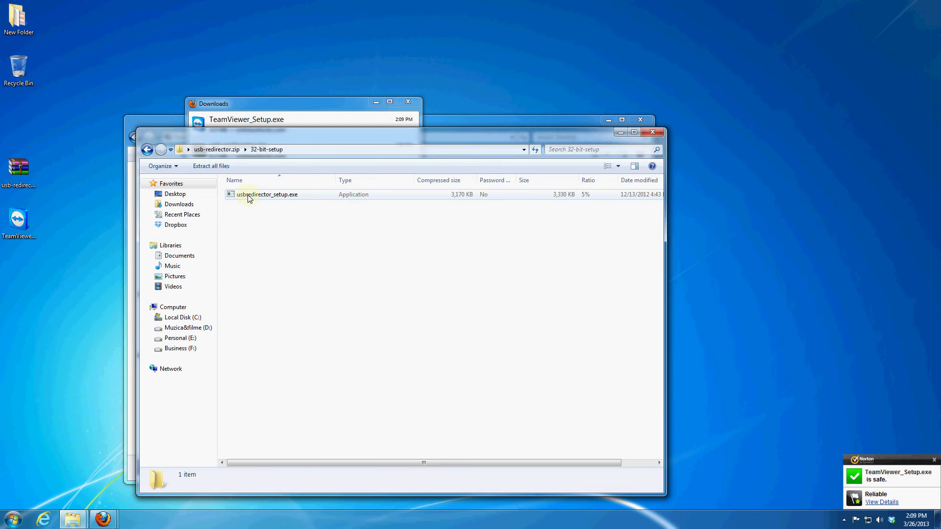
double_click(250, 195)
left_click(483, 279)
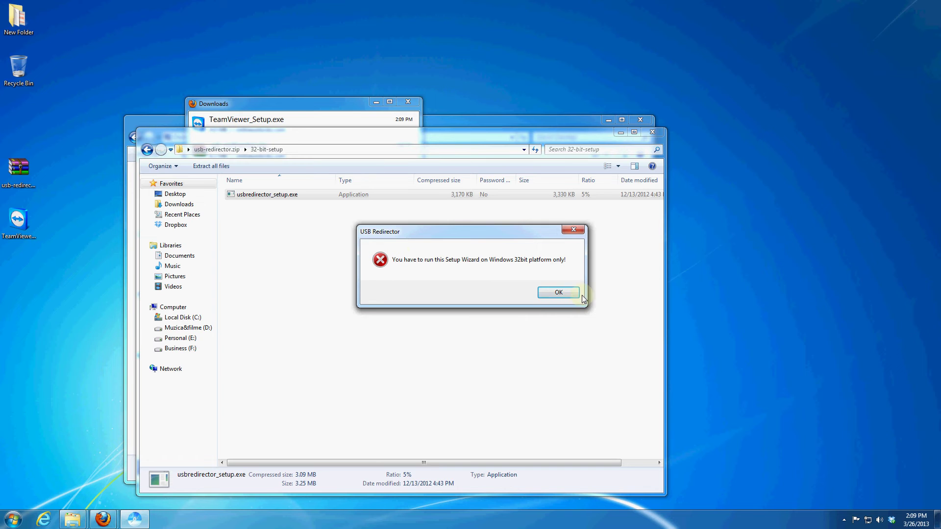
left_click(554, 293)
Open the archive's 64-bit-setup folder and select usbredirector_setup64.exe
left_click(217, 149)
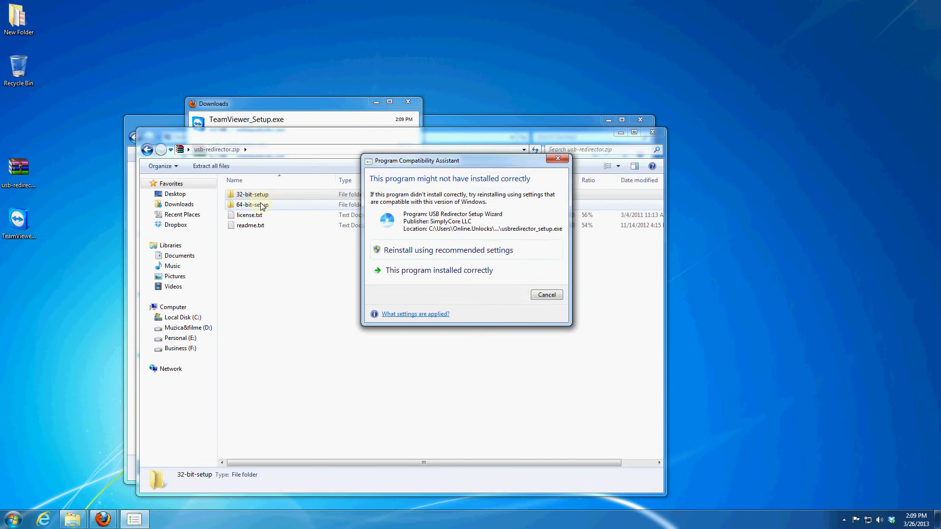
double_click(263, 206)
left_click(263, 196)
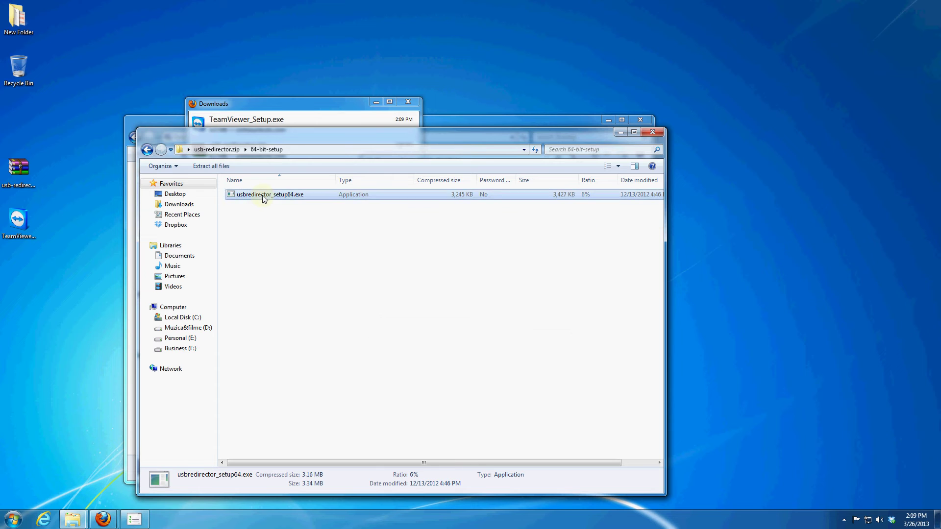
Launch the 64-bit USB Redirector installer and accept its license agreement
double_click(264, 196)
left_click(489, 280)
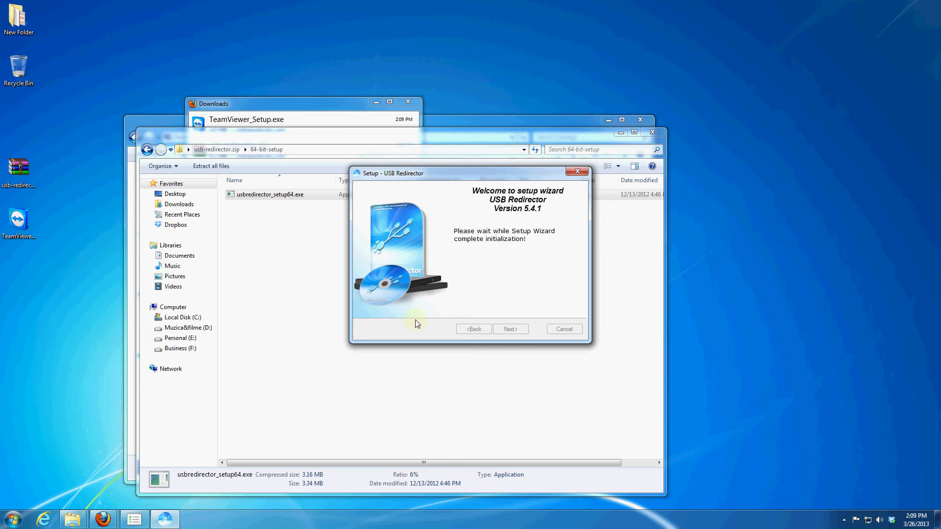
left_click(512, 327)
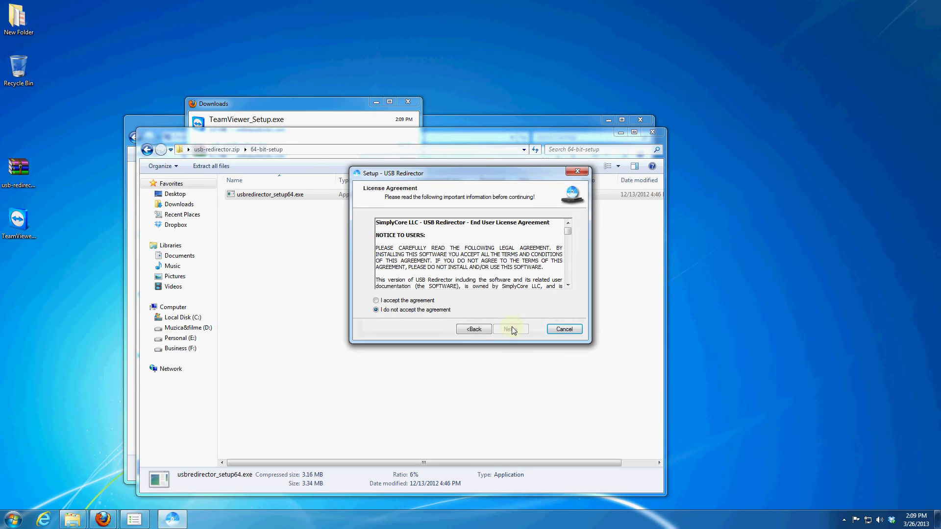
left_click(419, 300)
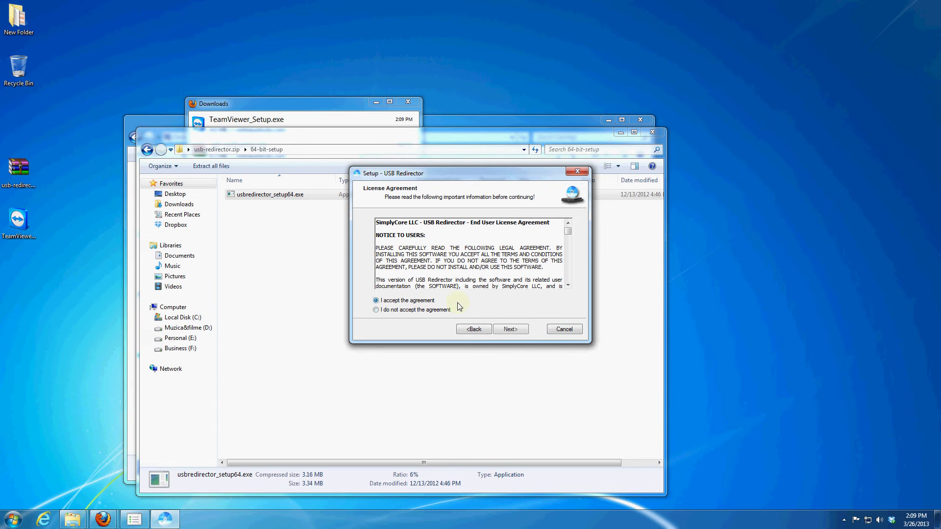
Keep the default install and Start Menu folders, start installing, and move the progress window aside
left_click(513, 328)
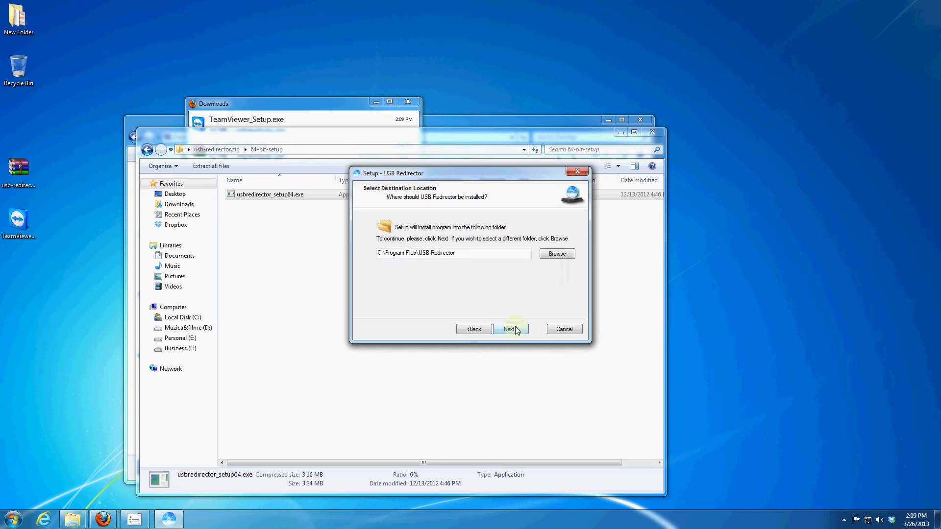
left_click(514, 328)
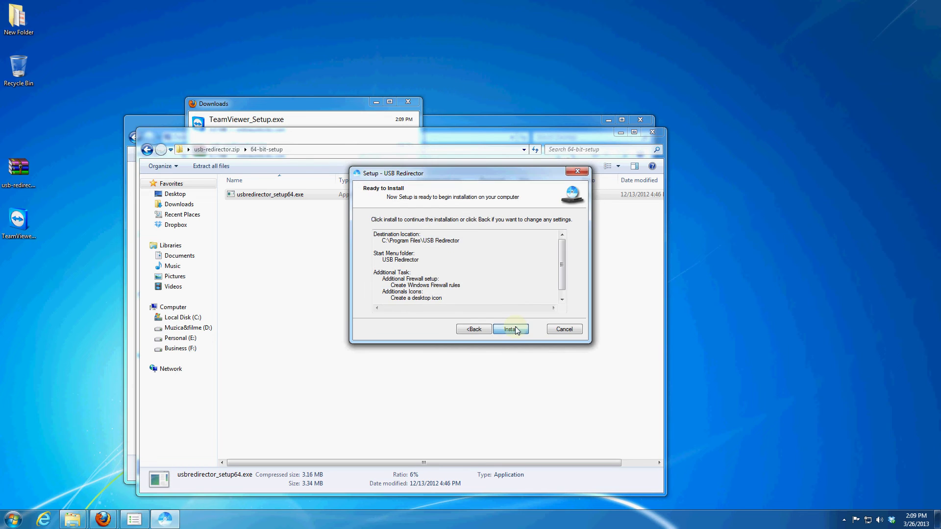
left_click(514, 328)
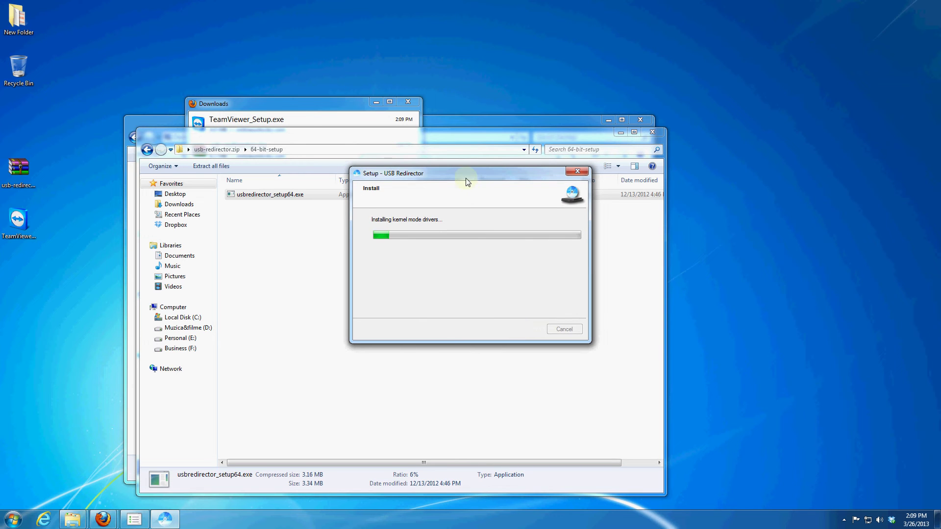
left_click_drag(464, 174, 728, 265)
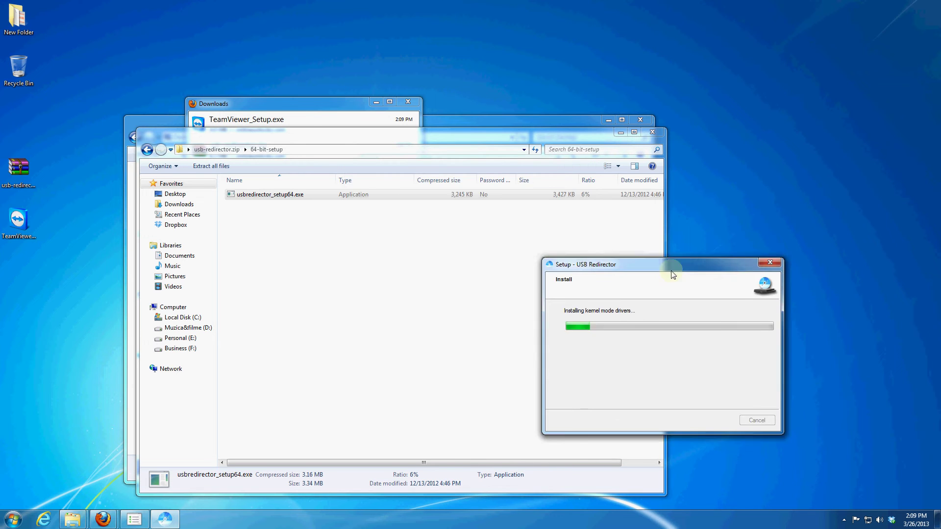
left_click(12, 219)
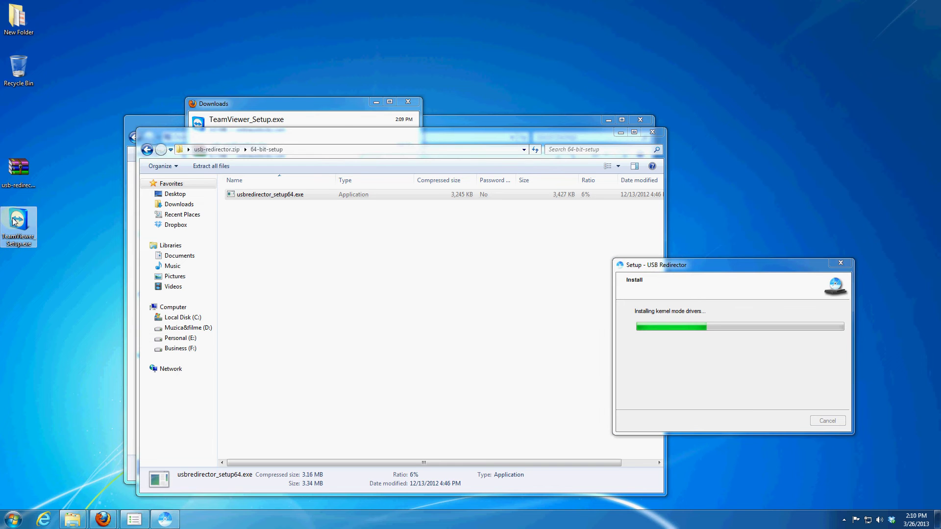
Run the TeamViewer installer with advanced settings for personal, non-commercial use
left_click(498, 269)
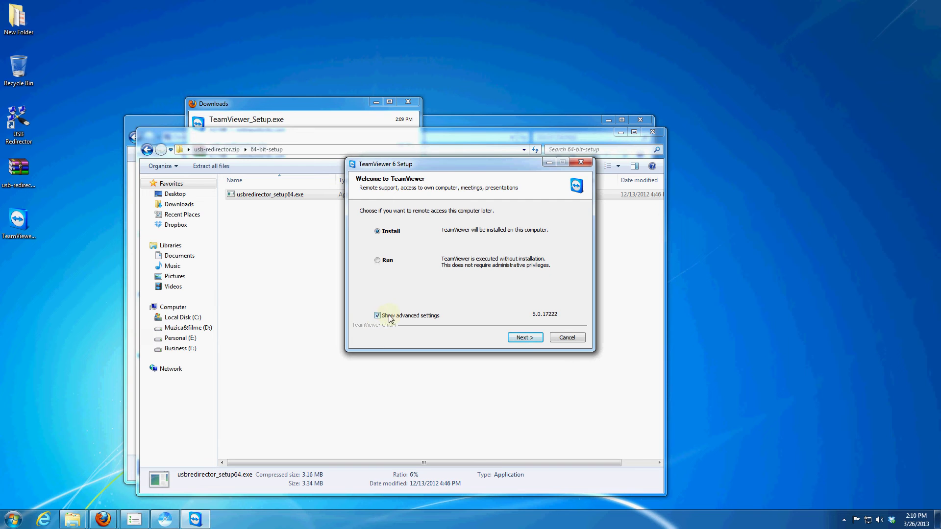
left_click(536, 338)
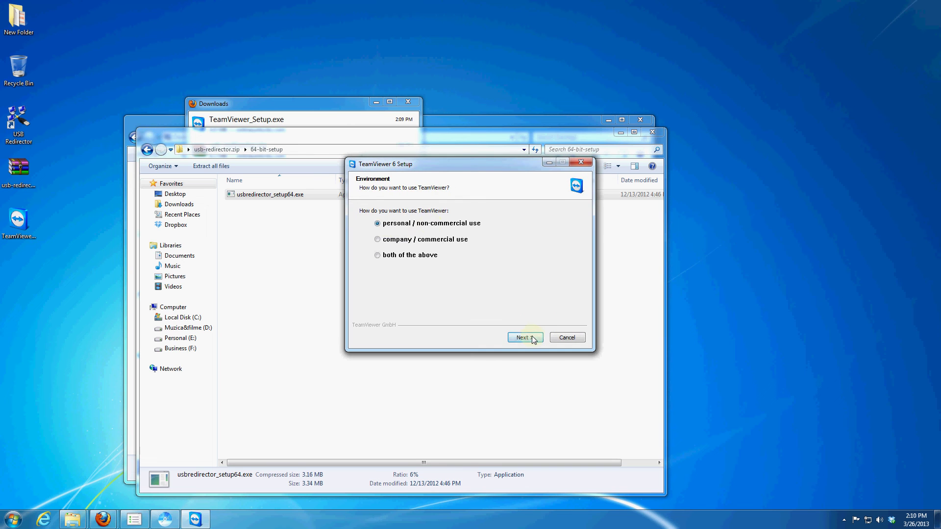
left_click(534, 338)
Accept both license terms, keep unattended access off, set the VPN option, and start installing
left_click(373, 302)
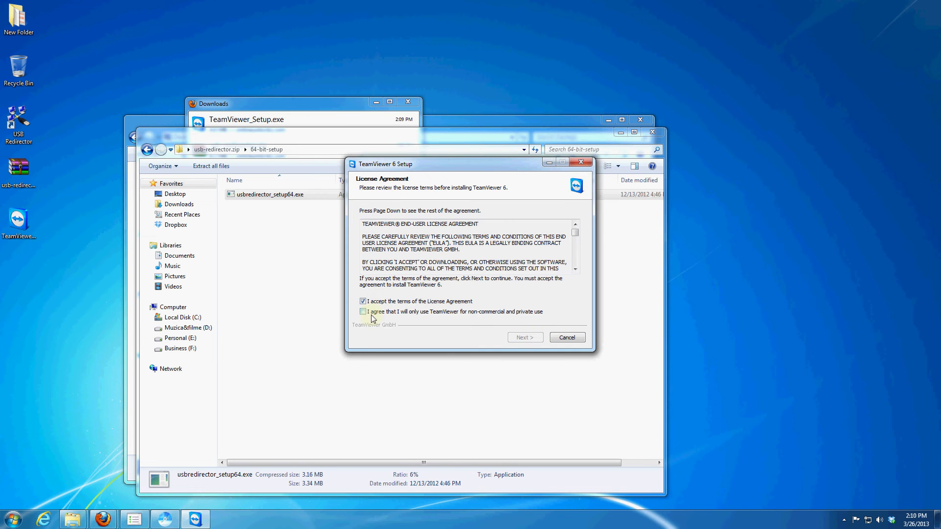
left_click(374, 312)
left_click(513, 342)
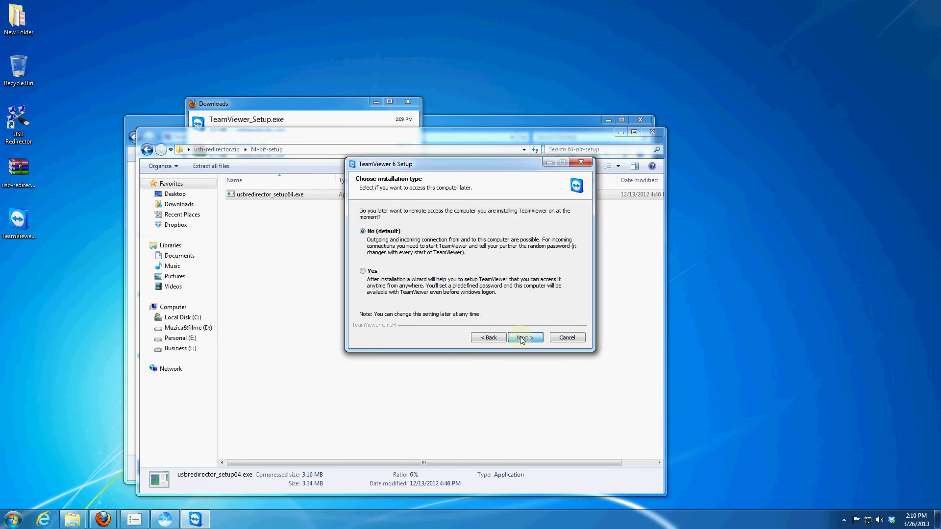
left_click(521, 340)
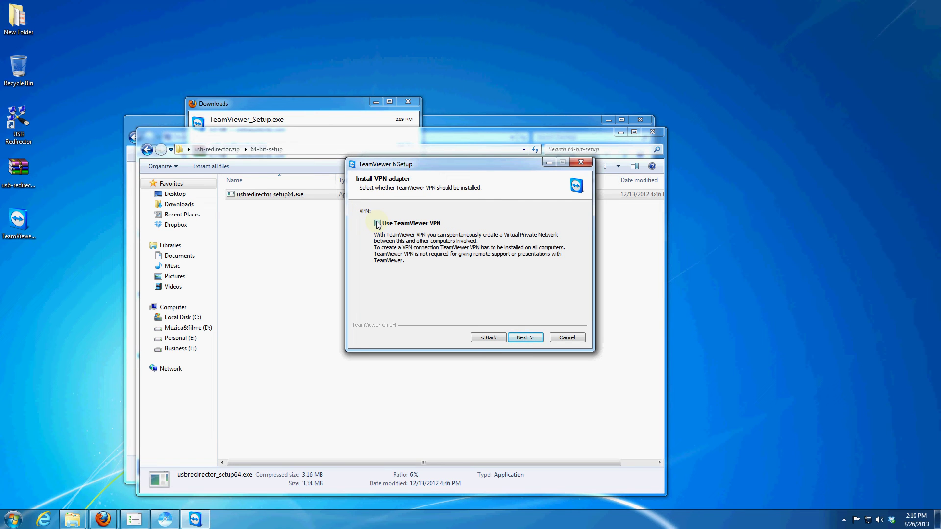
left_click(527, 337)
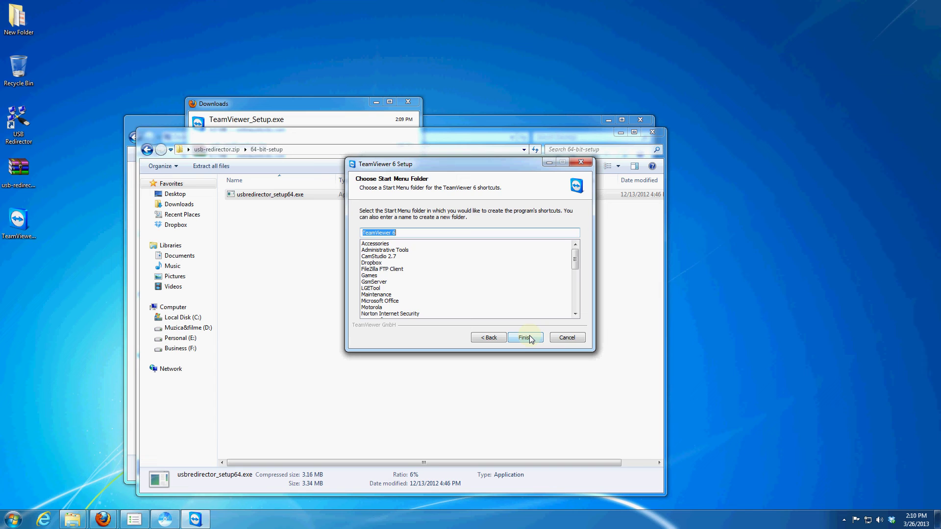
left_click(530, 337)
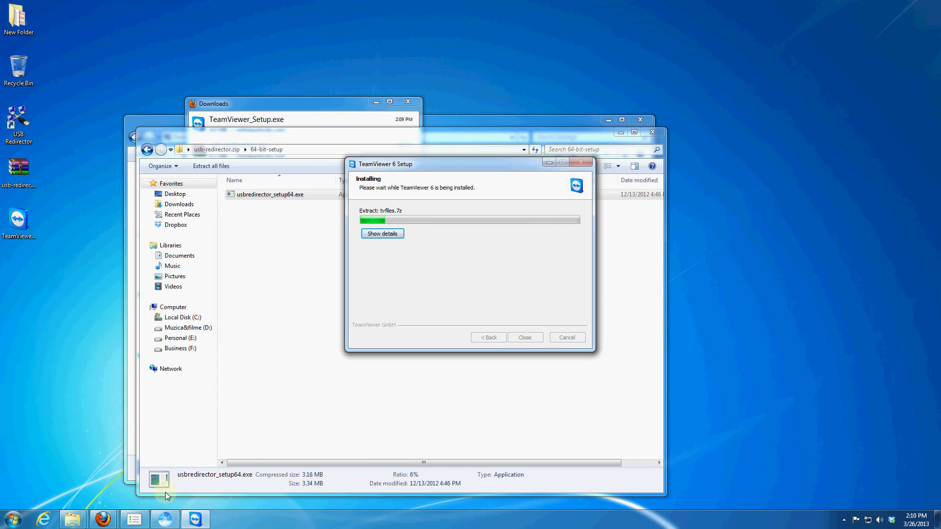
mouse_move(103, 520)
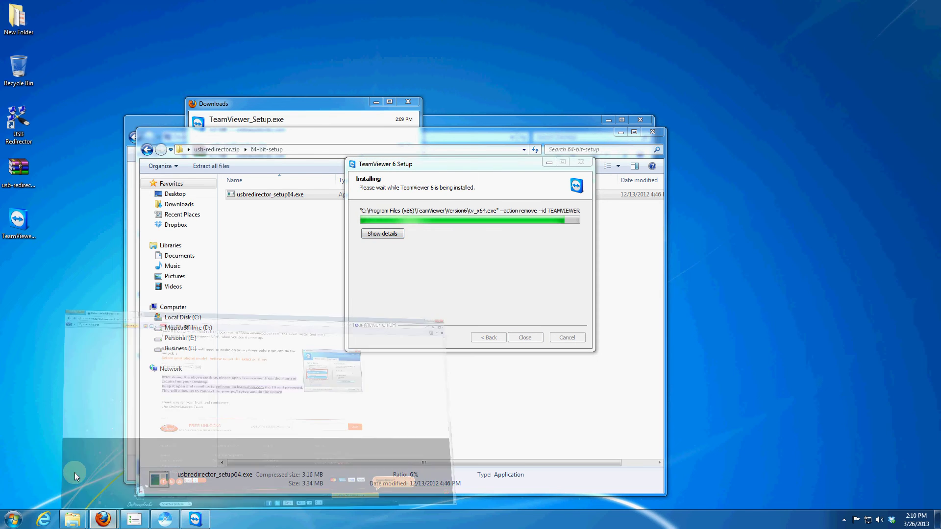
Back in Firefox, select the phone brand and the I727/I727R Galaxy S2 Skyrocket model
left_click(74, 473)
scroll(196, 196, "up", 2)
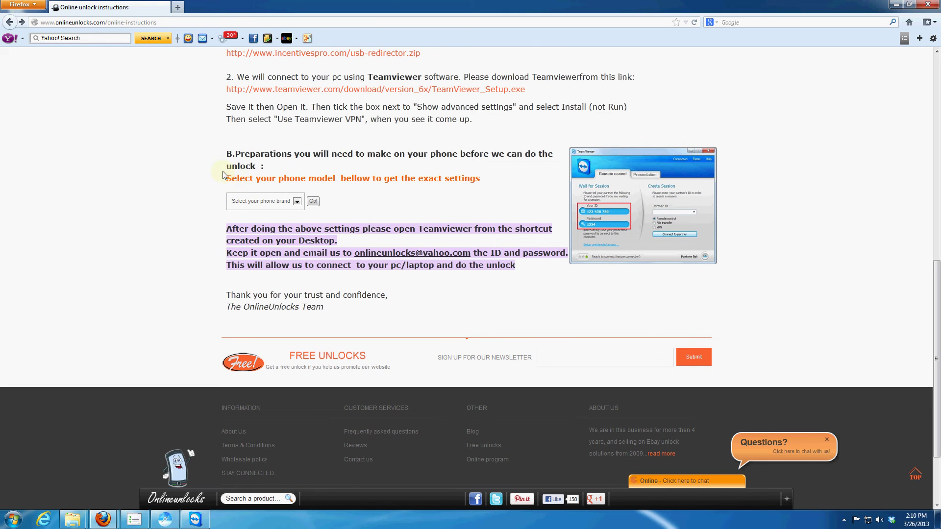
left_click(264, 203)
left_click(260, 216)
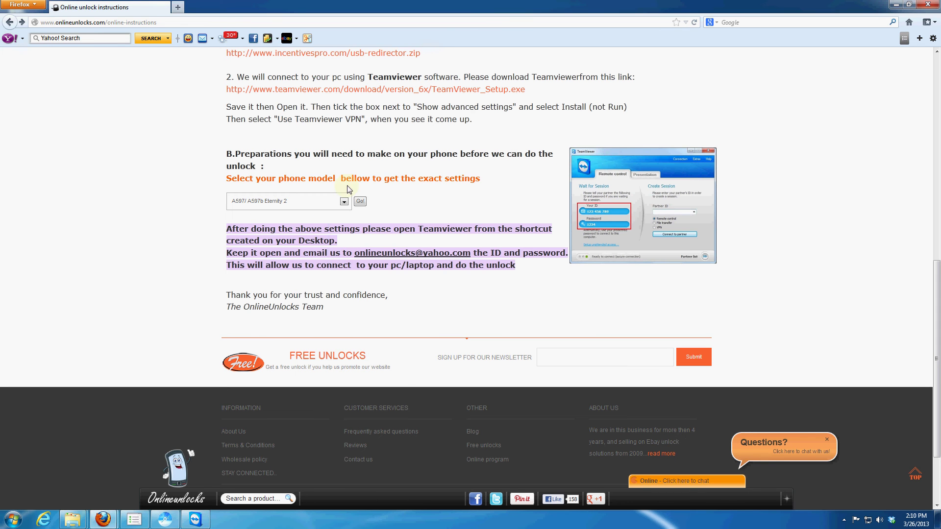
left_click(344, 200)
mouse_move(348, 265)
left_mouse_down()
mouse_move(348, 290)
mouse_move(355, 248)
mouse_move(348, 265)
left_mouse_up()
left_click(284, 332)
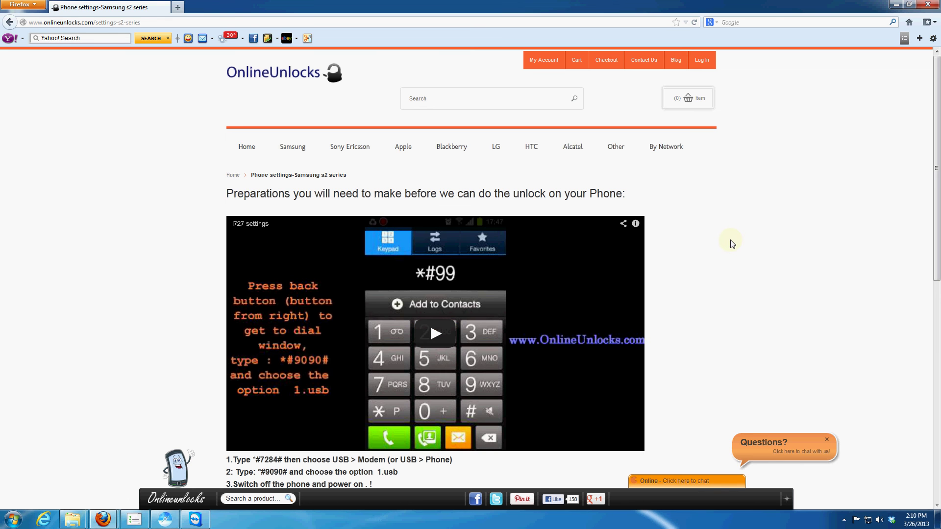
Scroll down to preparation steps 1–4 and the paragraph about opening TeamViewer
scroll(730, 242, "down", 4)
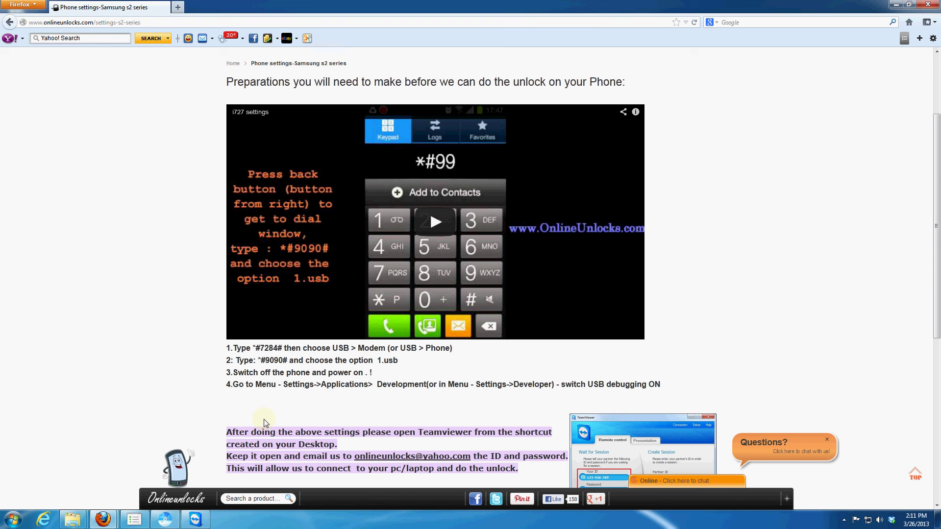
Restore TeamViewer and move it to the top-right, showing its ID and password
left_click(195, 519)
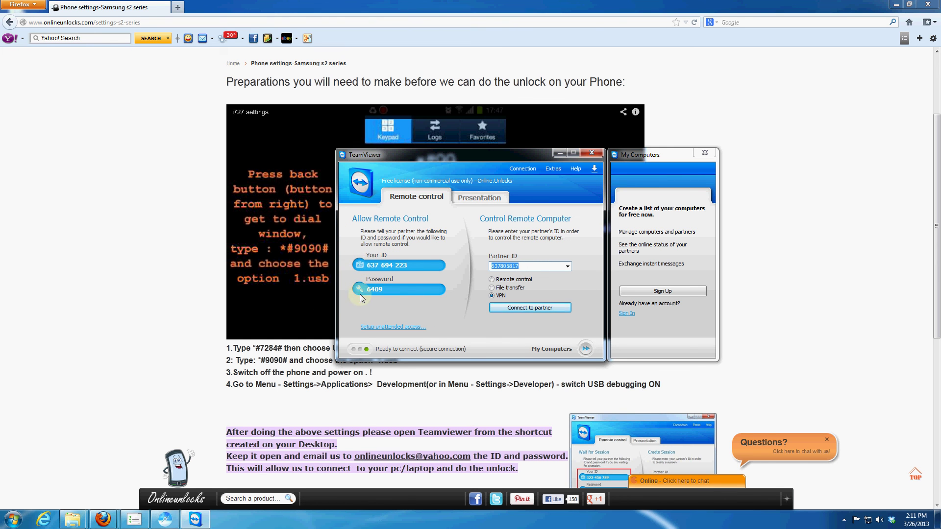
mouse_move(416, 155)
left_mouse_down()
mouse_move(608, 69)
mouse_move(625, 41)
left_mouse_up()
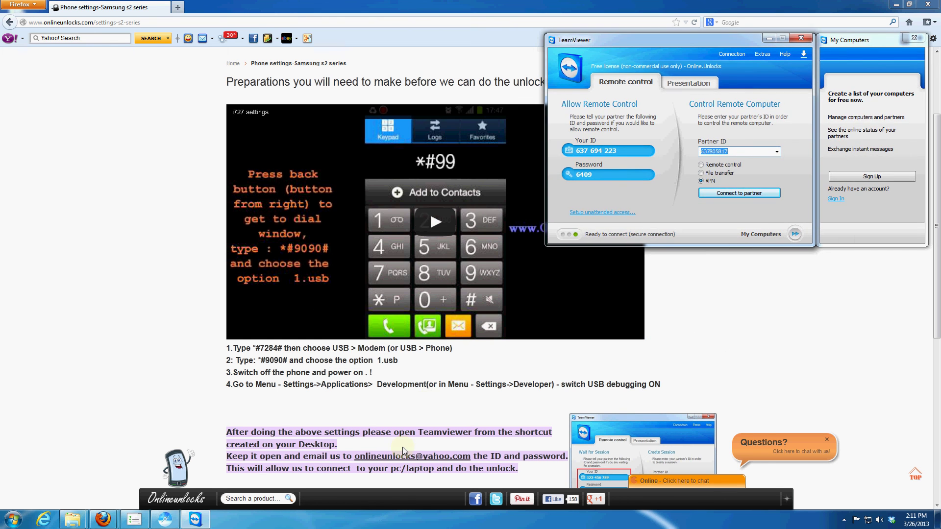